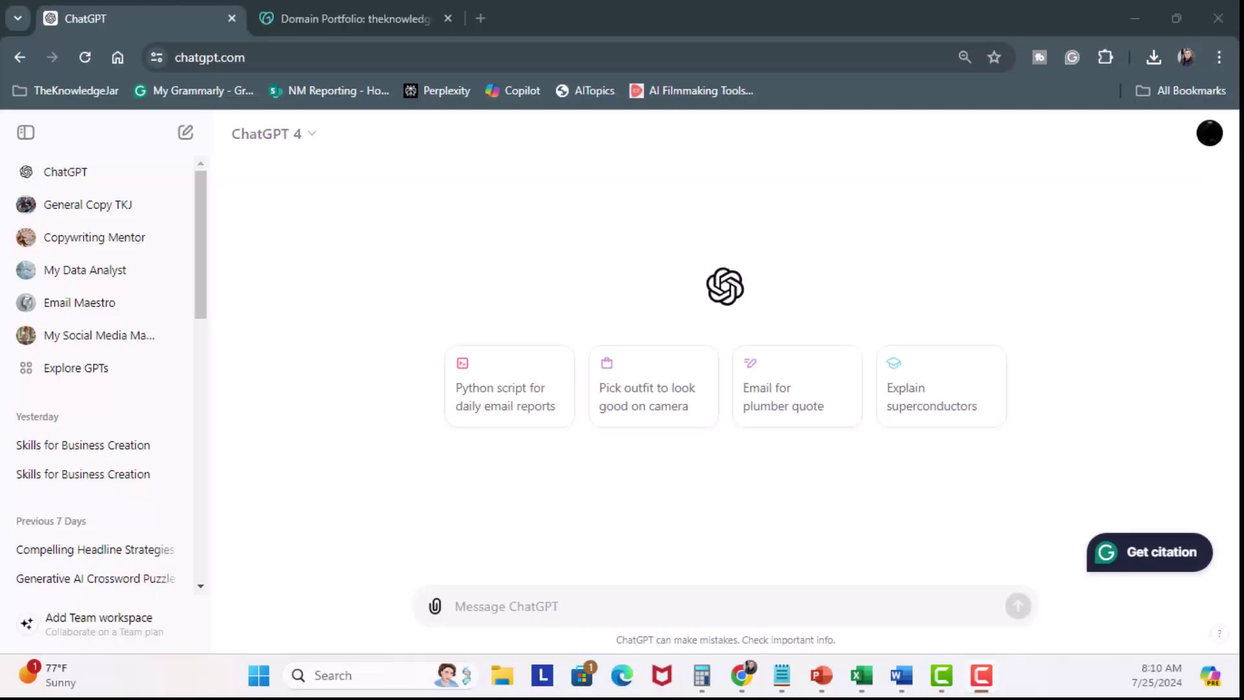
# Step: Find 'My Social Media Marketing Manager' under My GPTs in Explore GPTs and open it
pyautogui.click(77, 381)
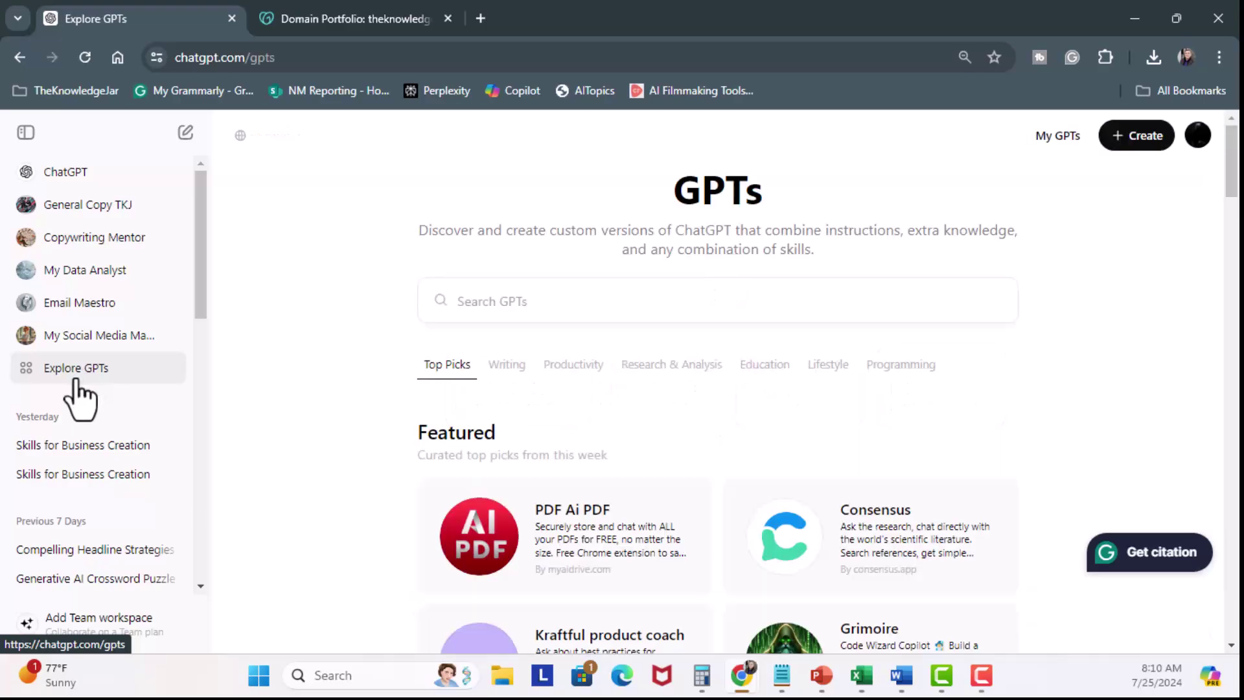
pyautogui.click(1057, 137)
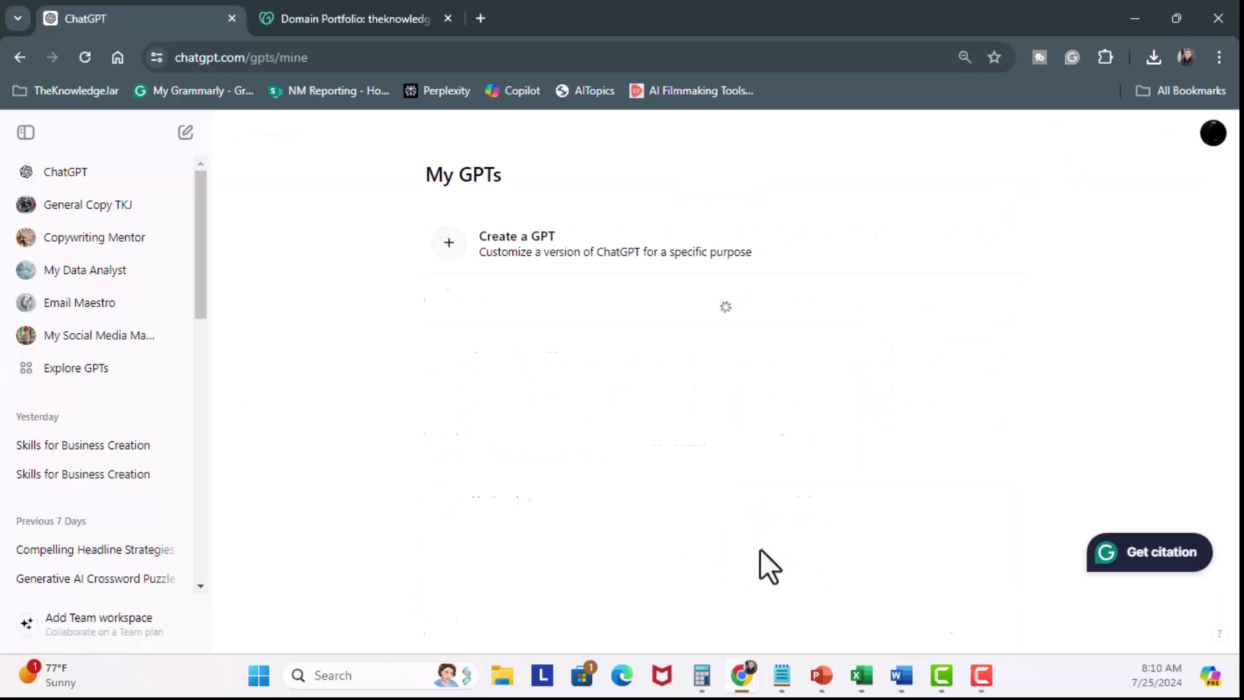
pyautogui.scroll(-3, 690, 557)
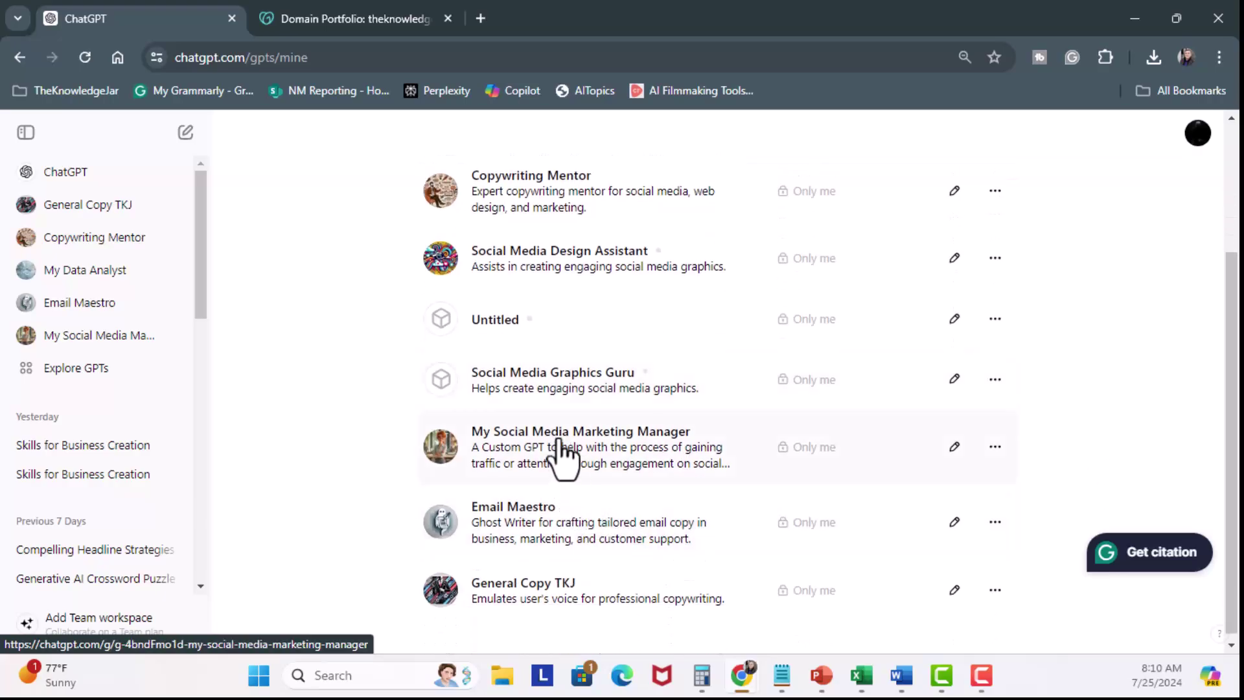
pyautogui.click(560, 440)
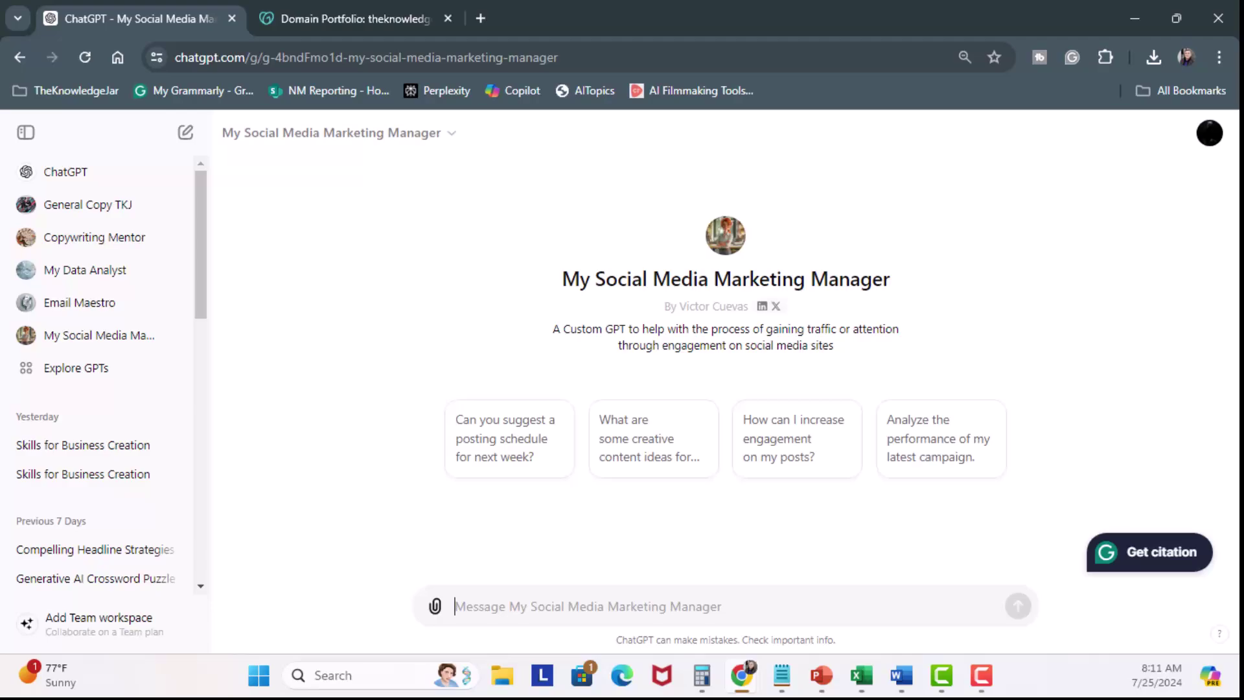
# Step: Go to Settings > Builder profile and expand the Select a domain dropdown
pyautogui.click(1206, 136)
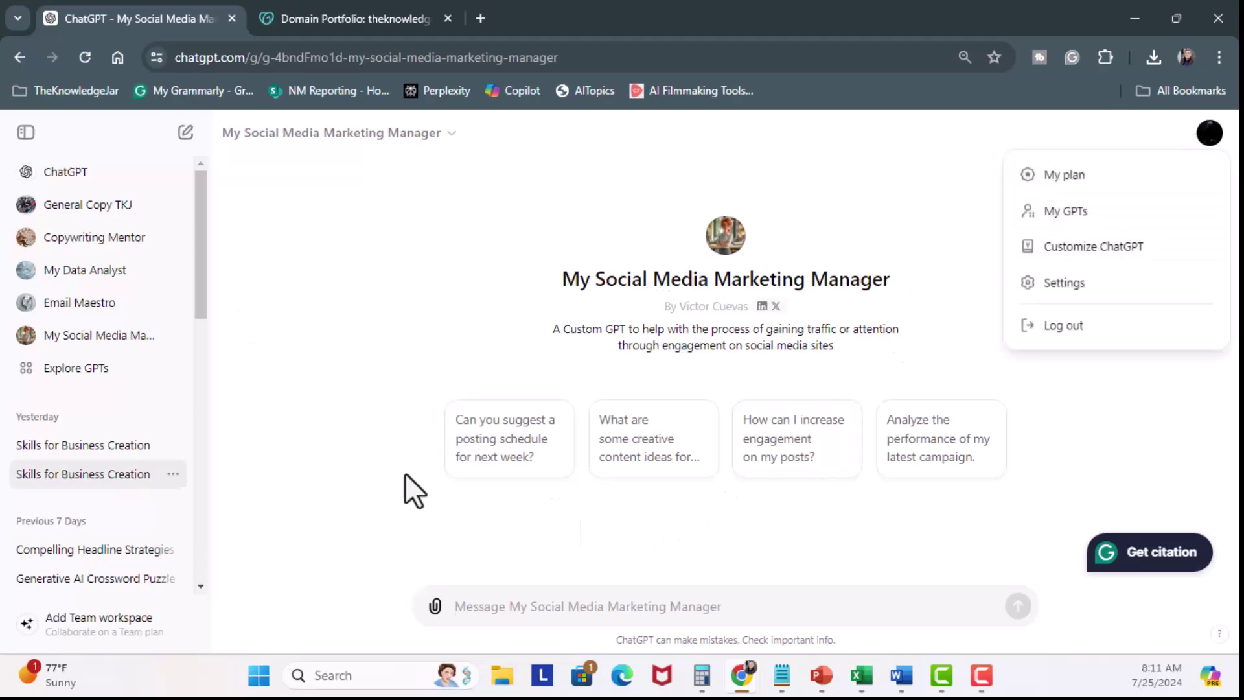
pyautogui.click(1066, 283)
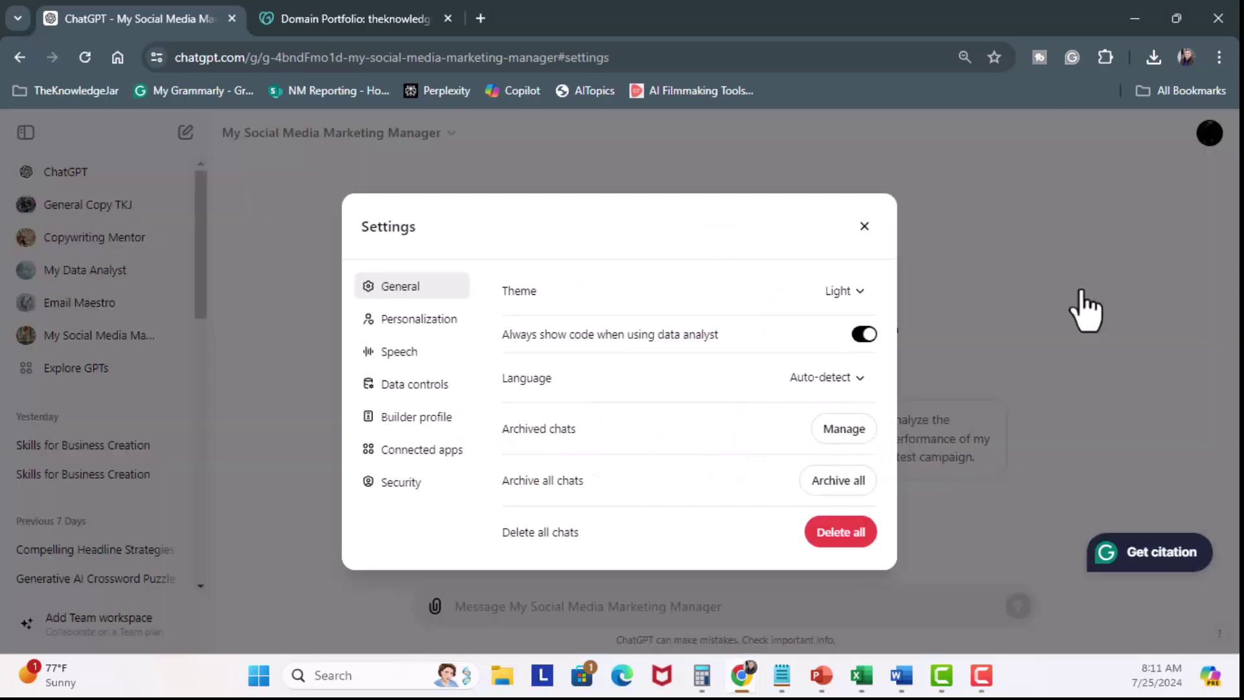
pyautogui.click(417, 418)
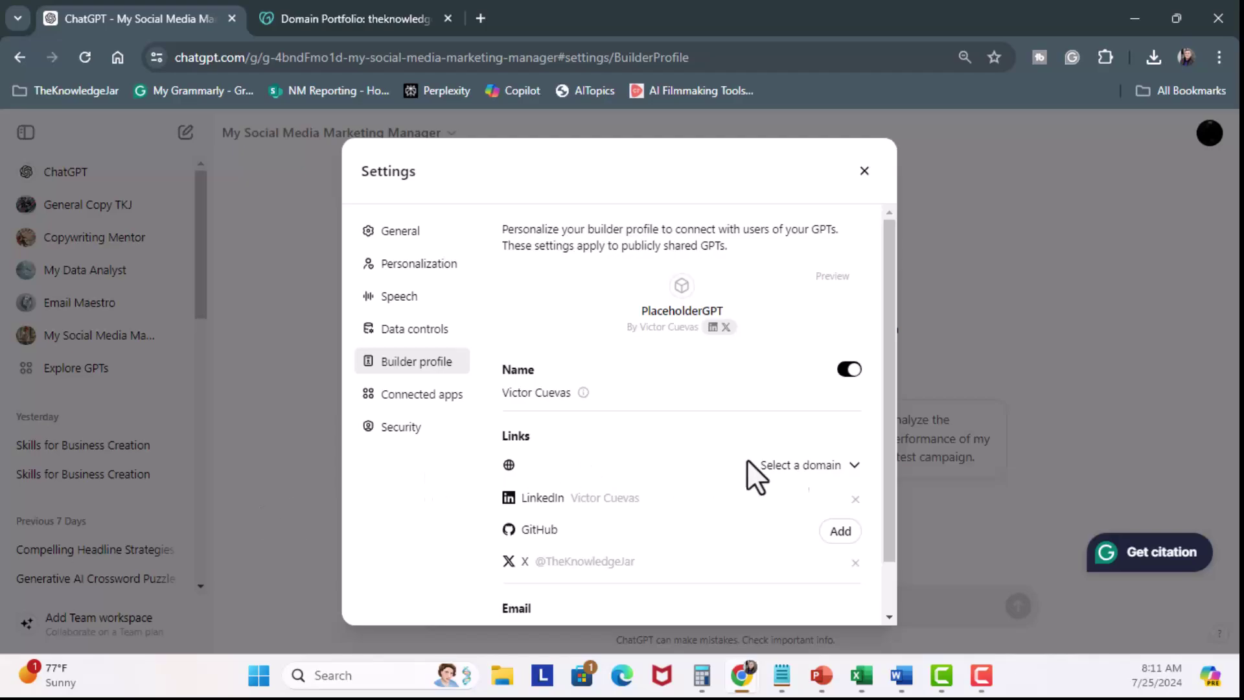
pyautogui.click(826, 478)
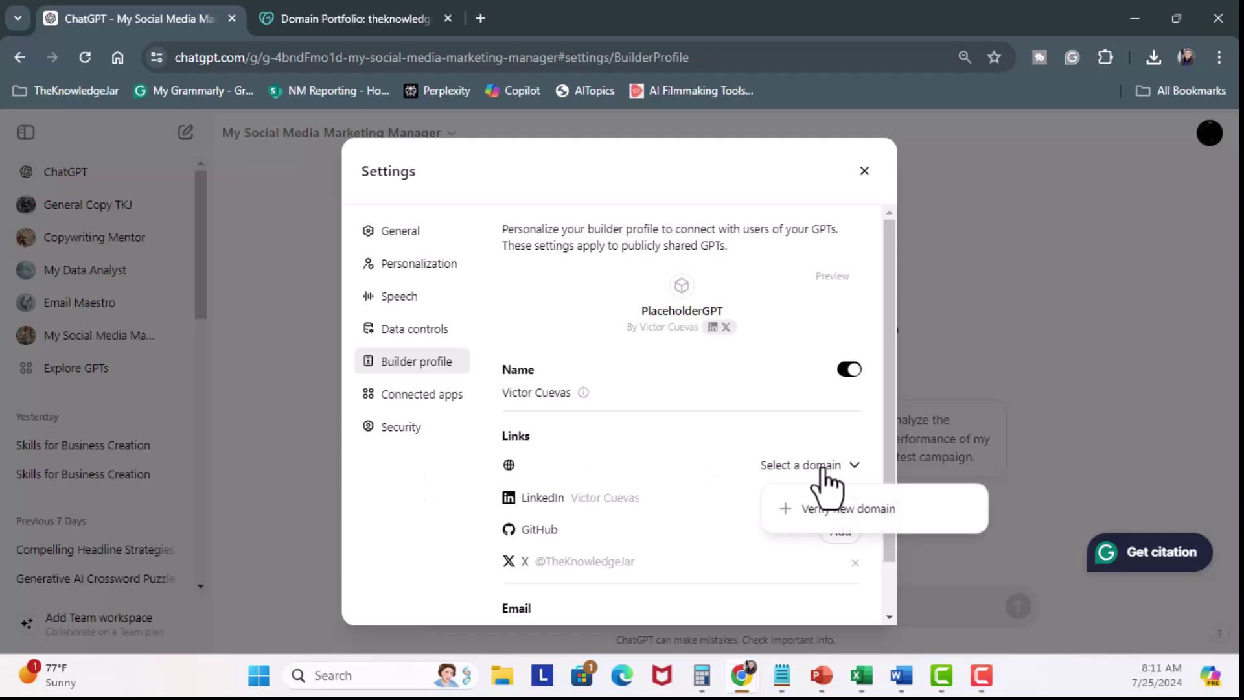
# Step: Submit theknowledgejar.com as a new domain to verify
pyautogui.click(842, 517)
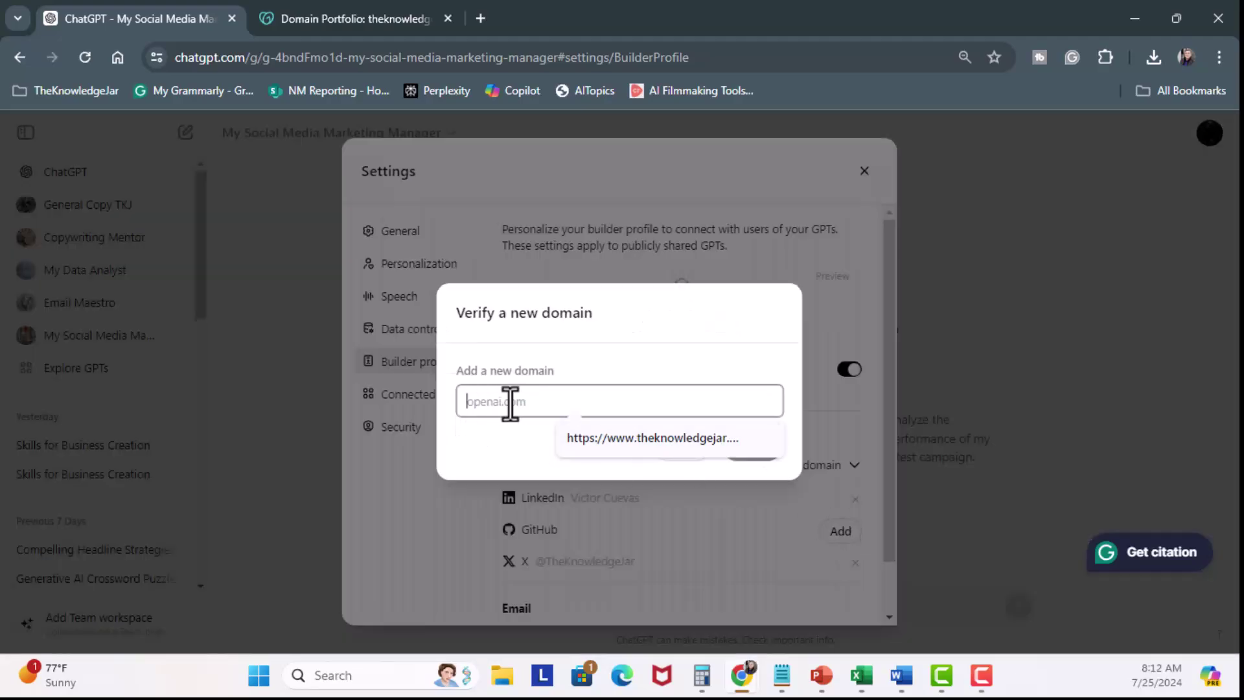
pyautogui.write('www.')
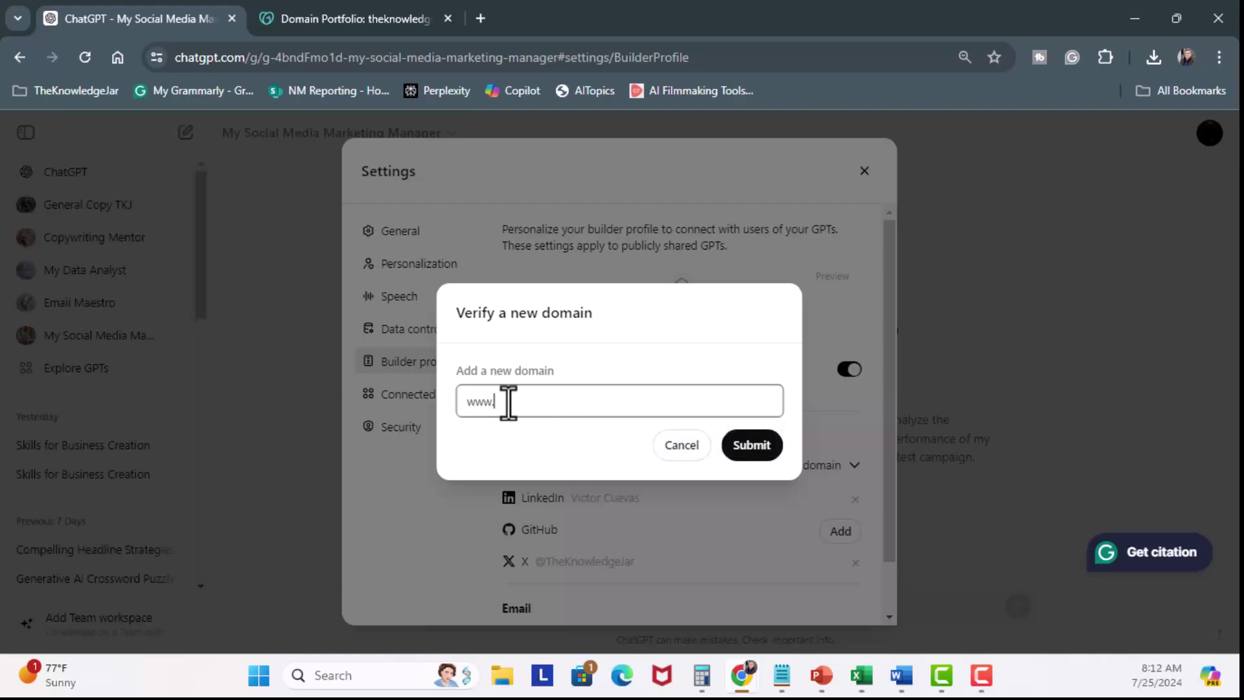
pyautogui.press('BackSpace')
pyautogui.press('BackSpace')
pyautogui.press('BackSpace')
pyautogui.write('theknowledgejar.com')
pyautogui.click(742, 455)
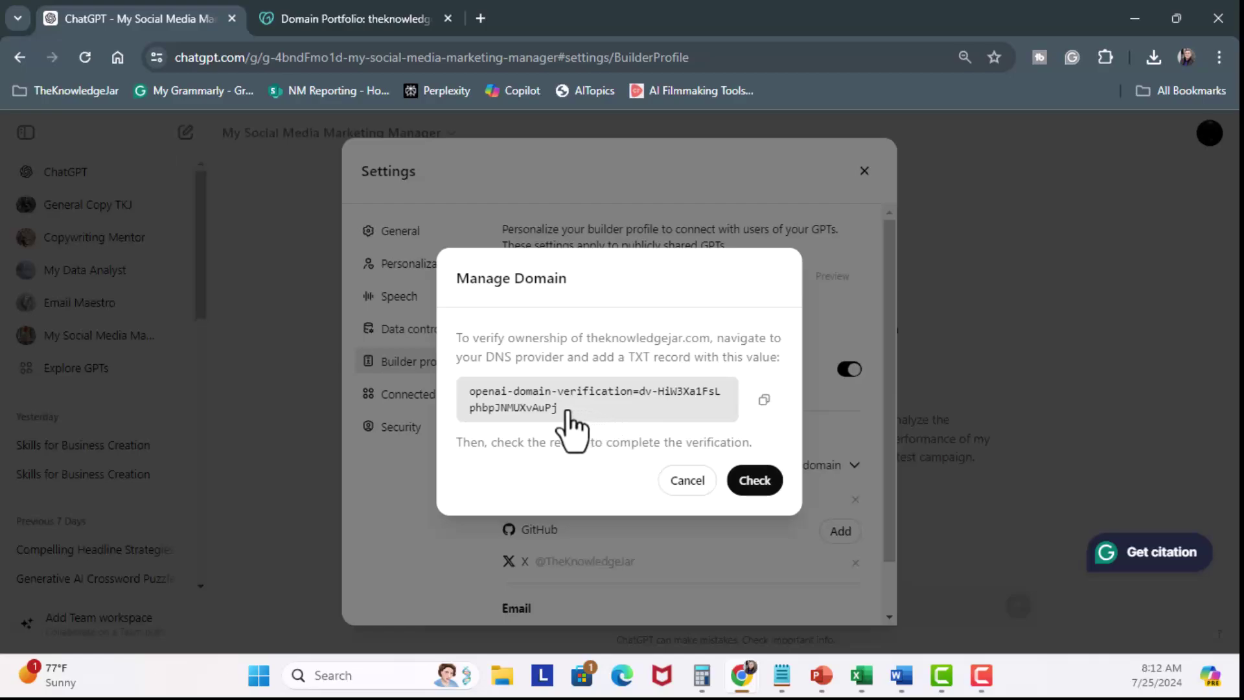
# Step: Copy the provided TXT verification record and switch to GoDaddy
pyautogui.moveTo(569, 410); pyautogui.dragTo(491, 406)
pyautogui.click(490, 408)
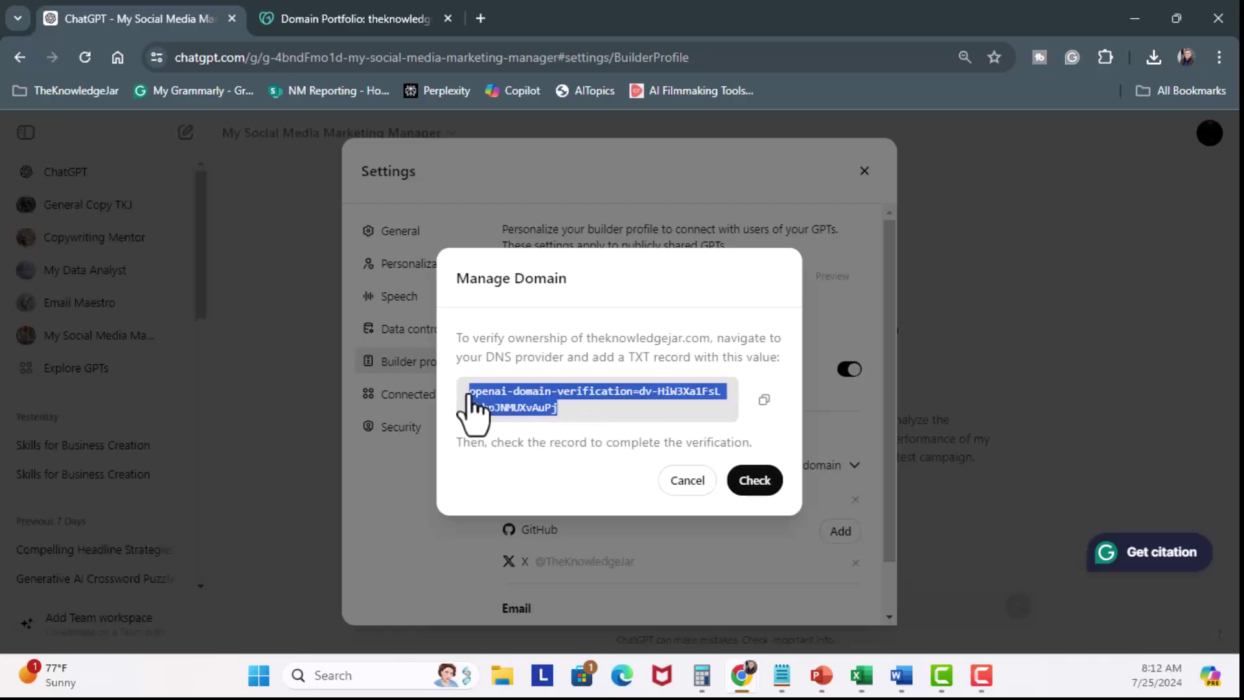
pyautogui.click(763, 402)
pyautogui.hotkey('alt', 'Tab')
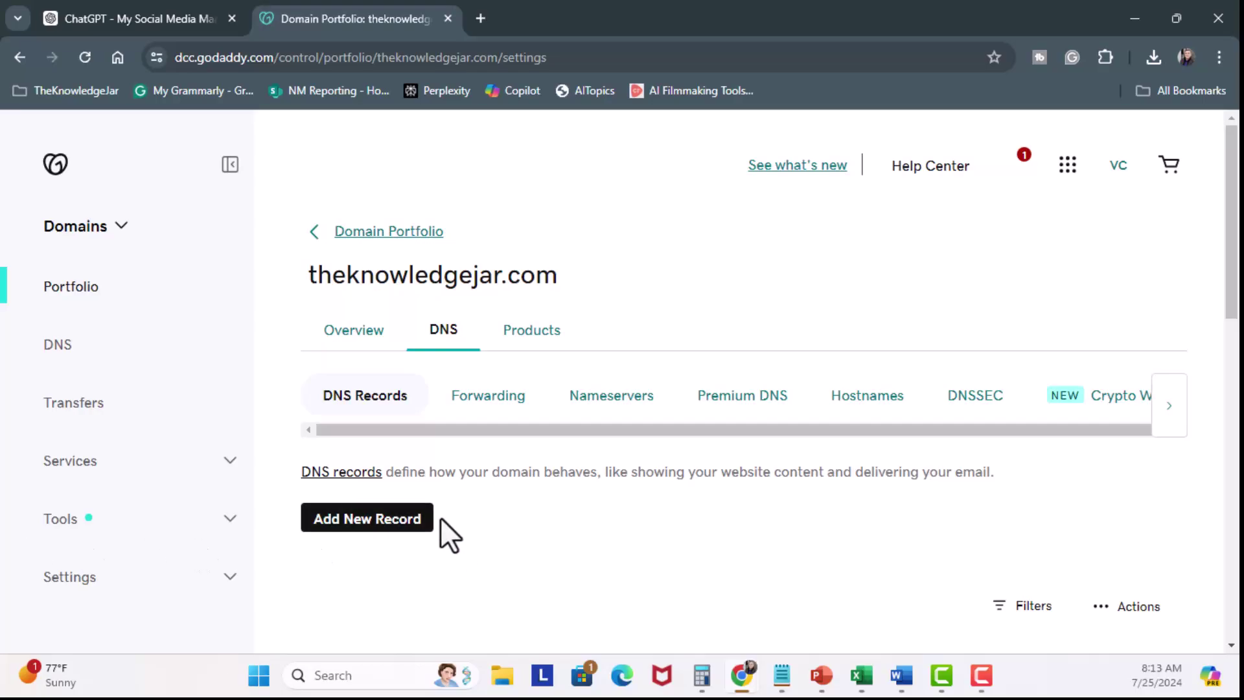
# Step: Scroll to theknowledgejar.com's DNS Records table and dismiss the Type column tooltip
pyautogui.scroll(-3, 424, 522)
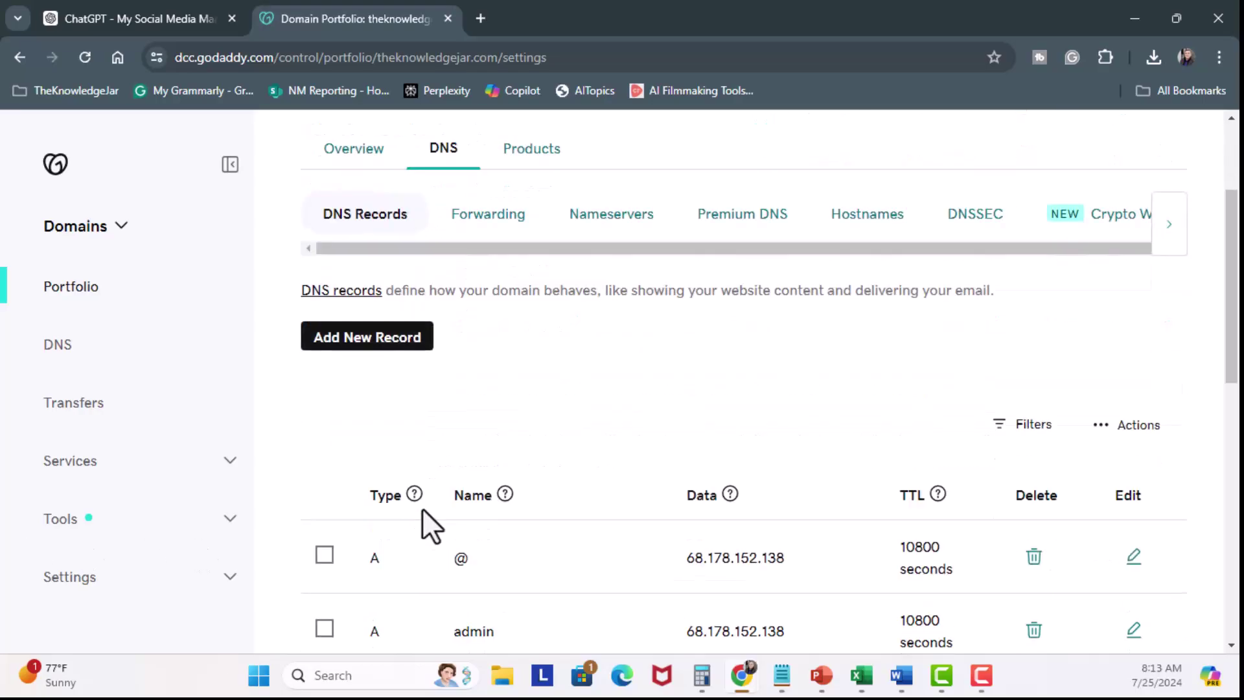
pyautogui.click(415, 494)
pyautogui.click(353, 371)
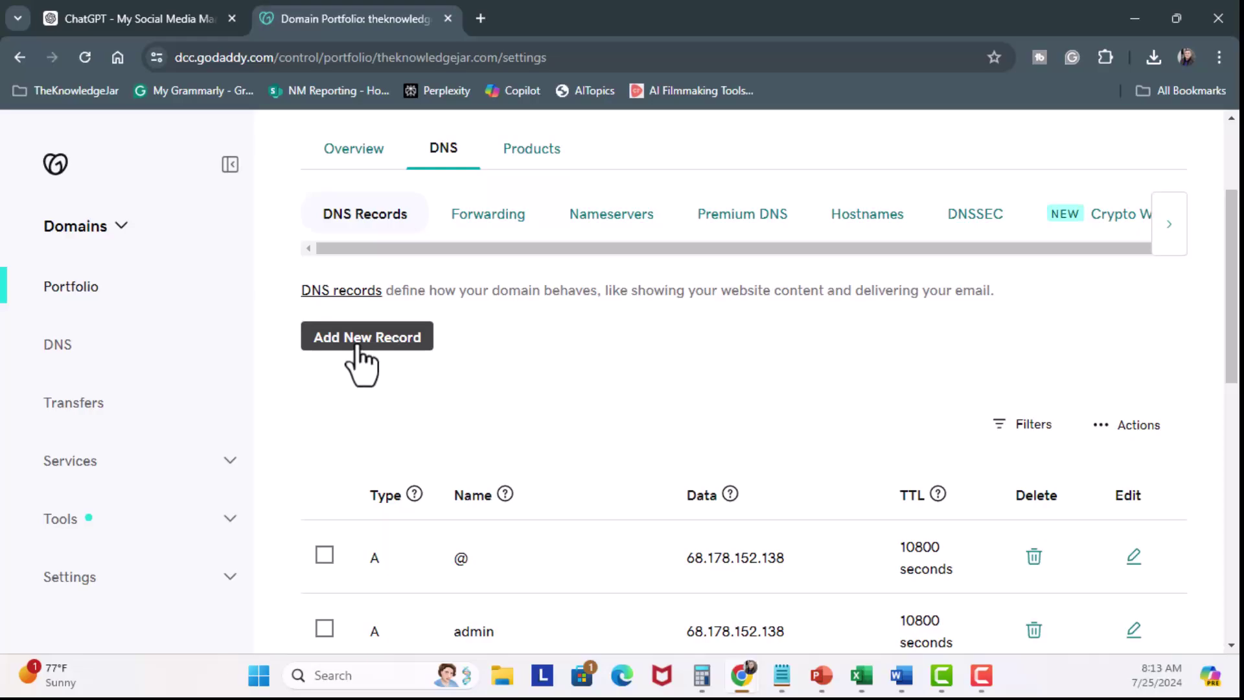
# Step: Add and save a TXT record named @ containing the pasted ChatGPT verification value
pyautogui.click(358, 350)
pyautogui.click(415, 470)
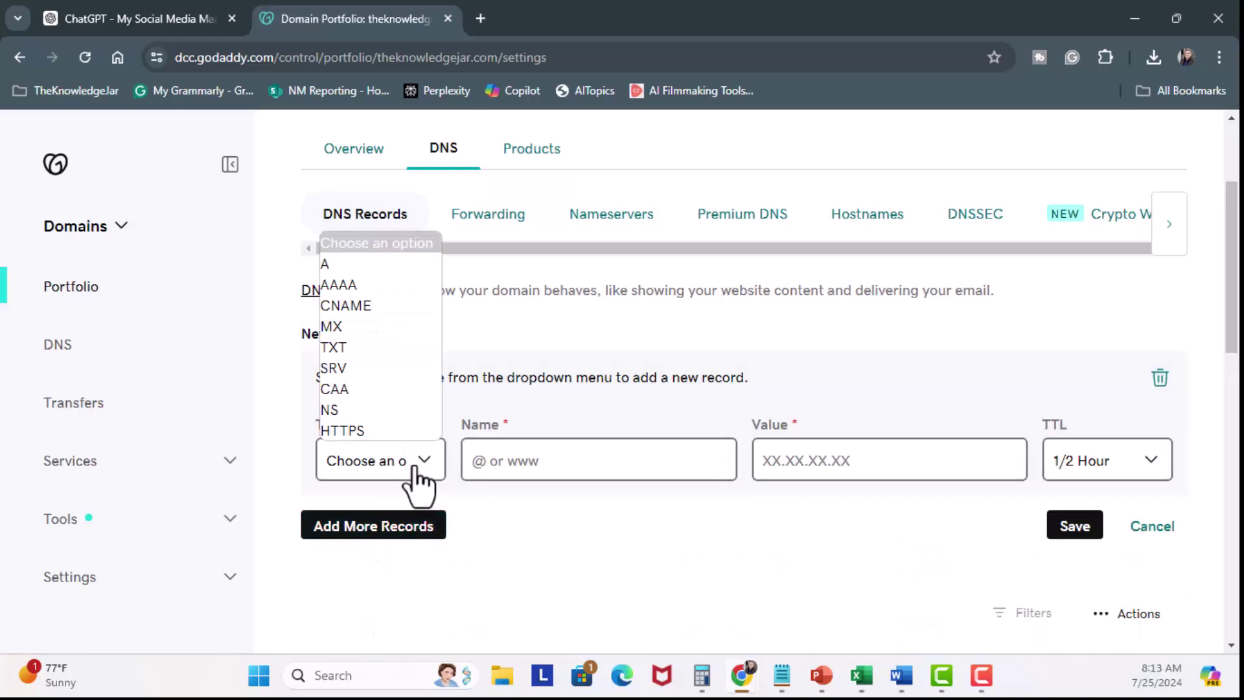
pyautogui.click(344, 347)
pyautogui.click(504, 462)
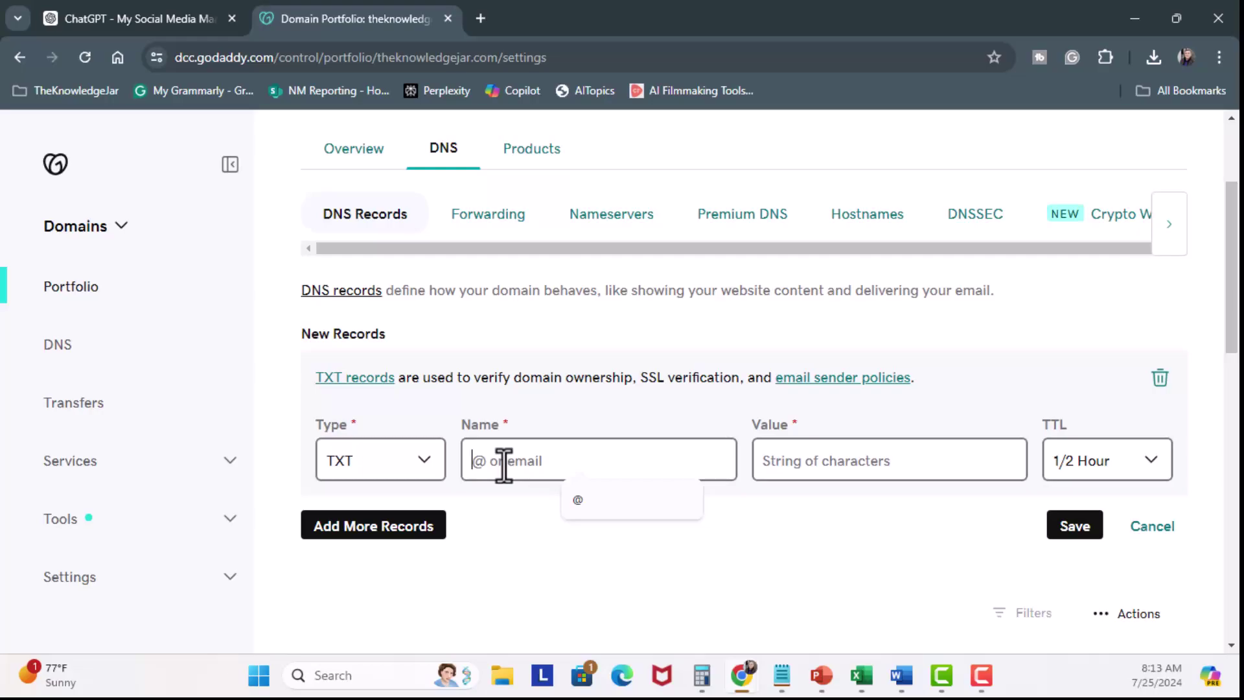
pyautogui.write('@')
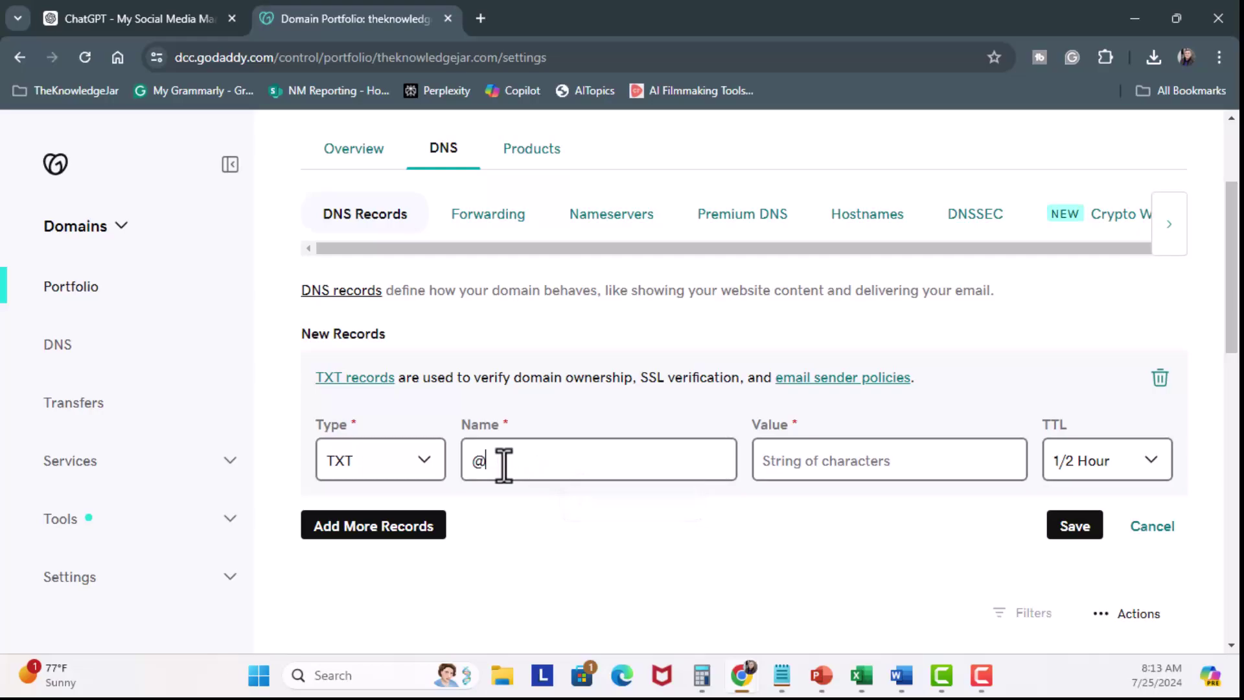
pyautogui.click(815, 461)
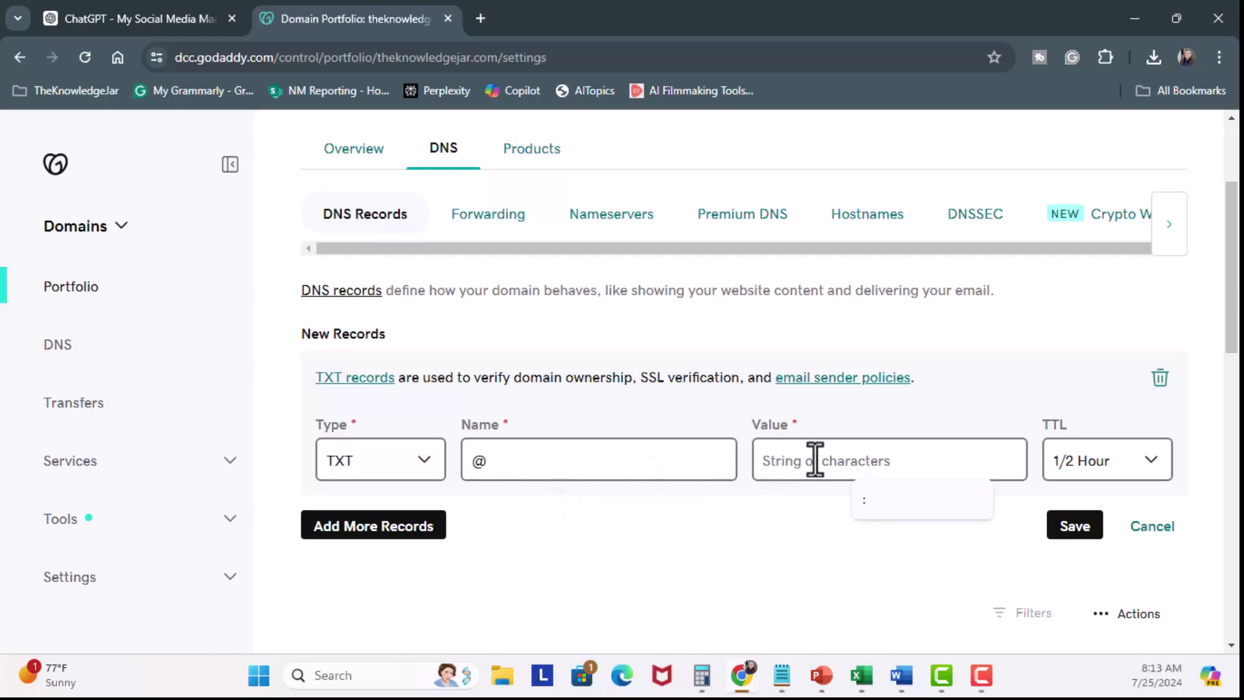
pyautogui.hotkey('ctrl', 'v')
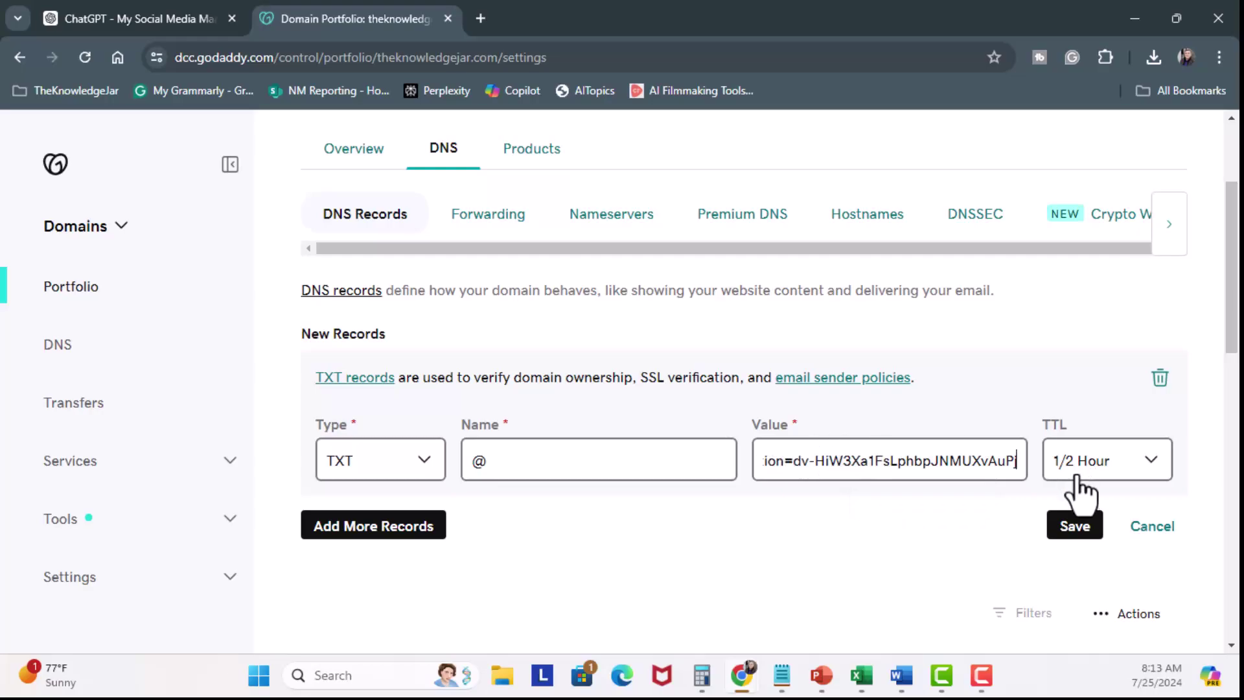
pyautogui.click(1079, 528)
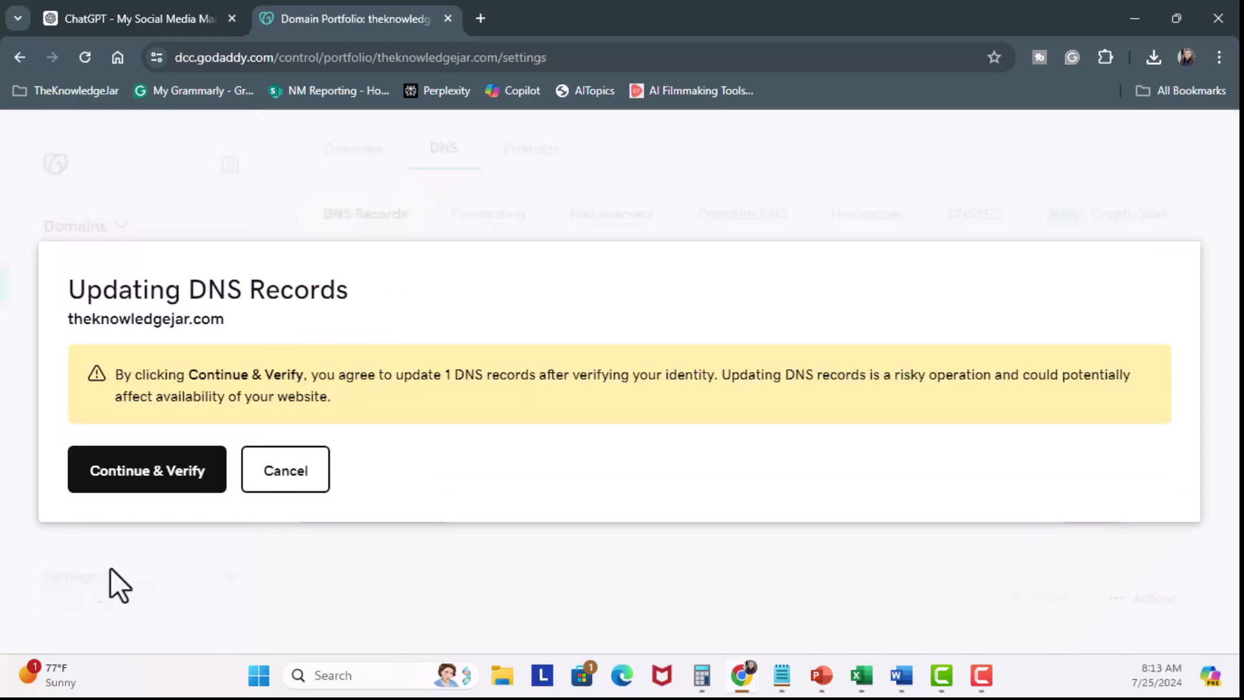
# Step: Confirm the DNS update by verifying with the emailed one-time password
pyautogui.click(172, 478)
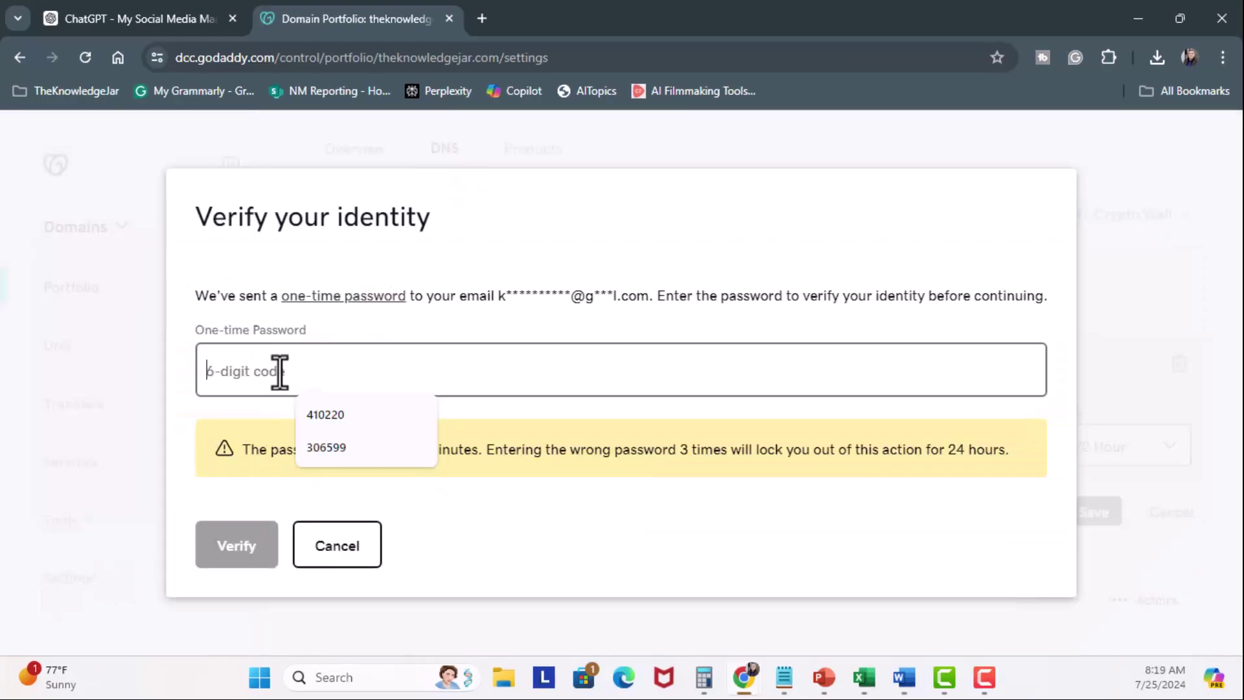
pyautogui.hotkey('ctrl', 'v')
pyautogui.click(238, 564)
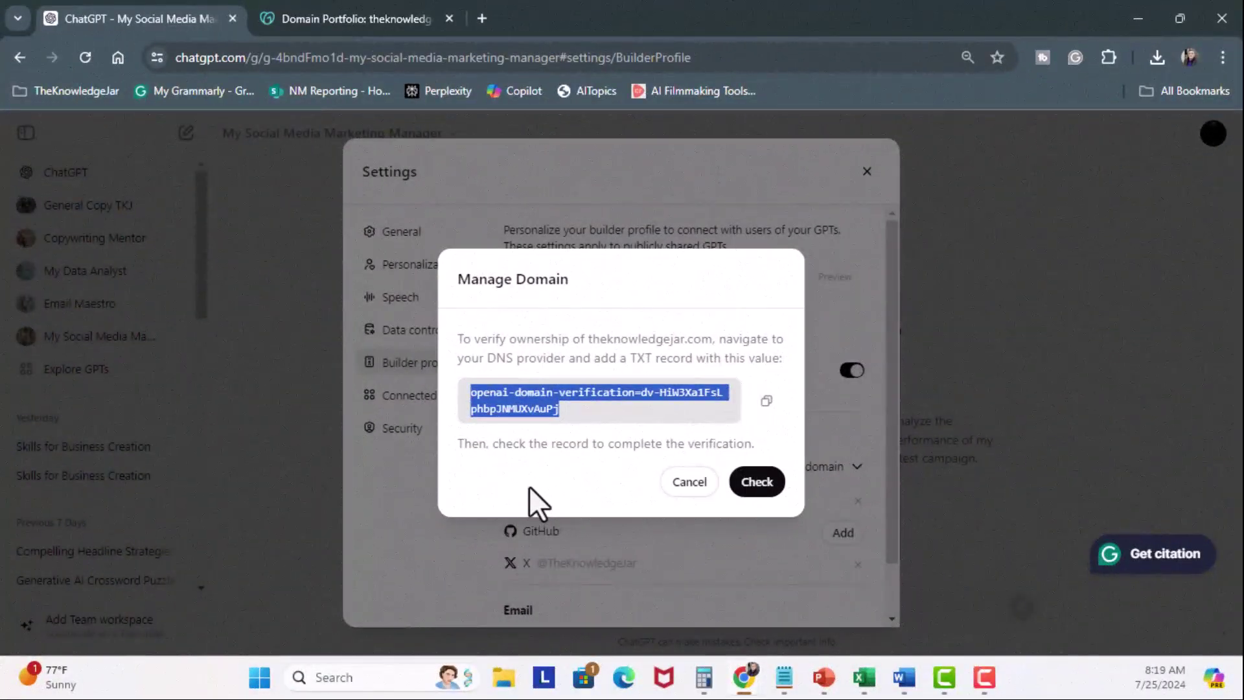
# Step: Run the TXT record check so theknowledgejar.com shows as verified, then close the dialog
pyautogui.click(751, 483)
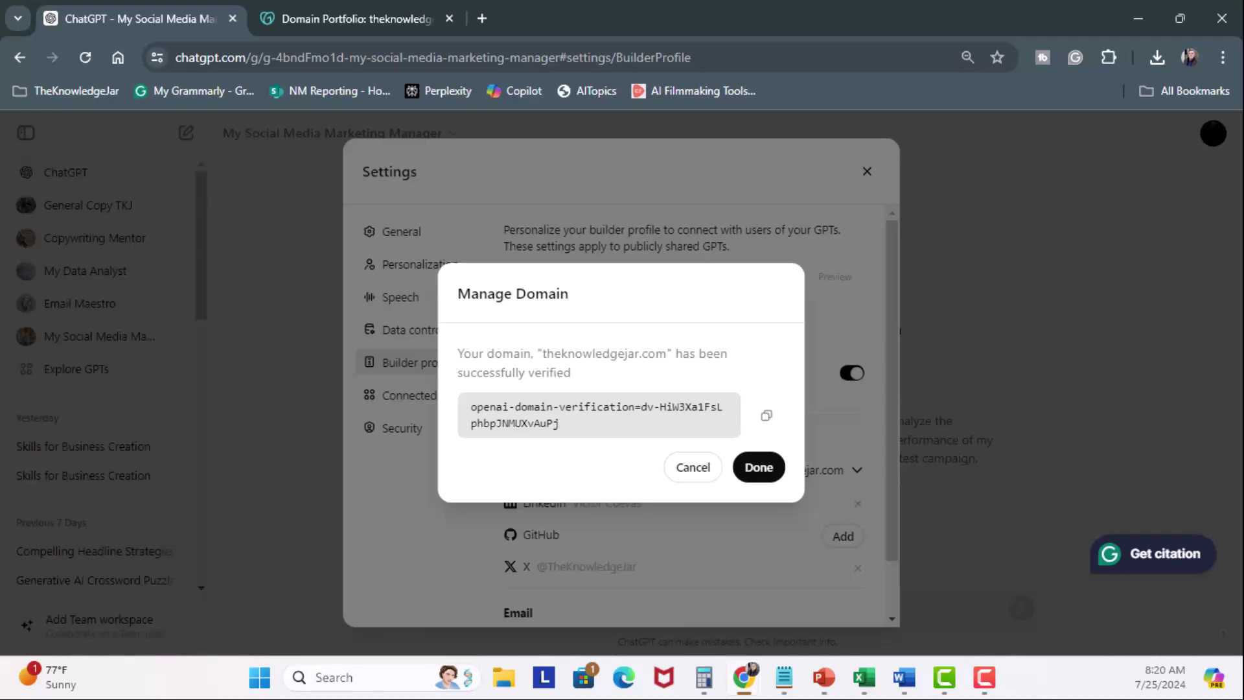
pyautogui.click(759, 468)
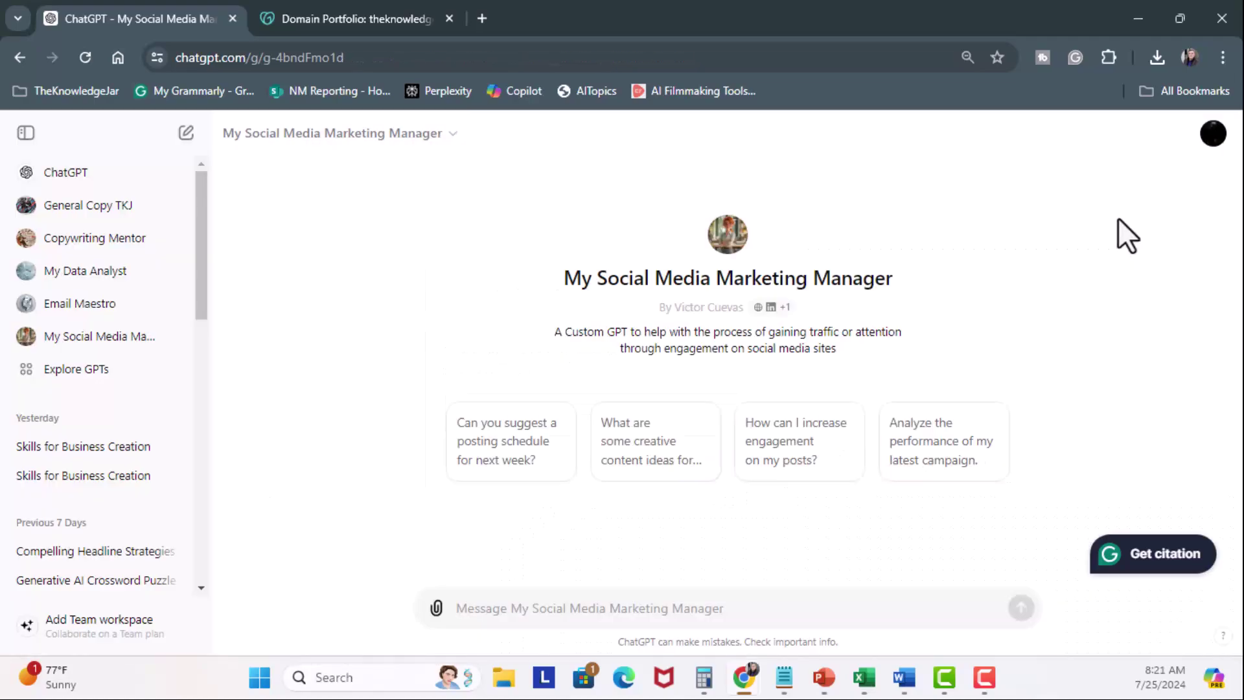
# Step: Check that Builder profile uses theknowledgejar.com with the name hidden, then reload the GPT page
pyautogui.click(1213, 136)
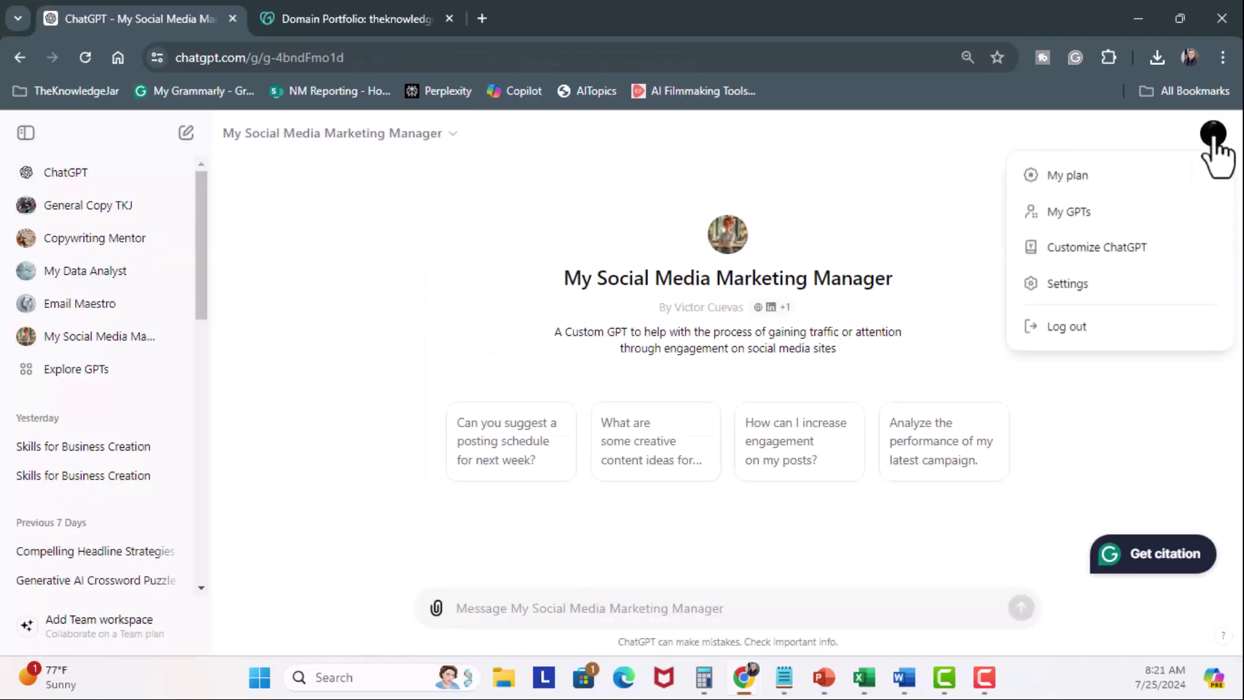
pyautogui.click(1083, 285)
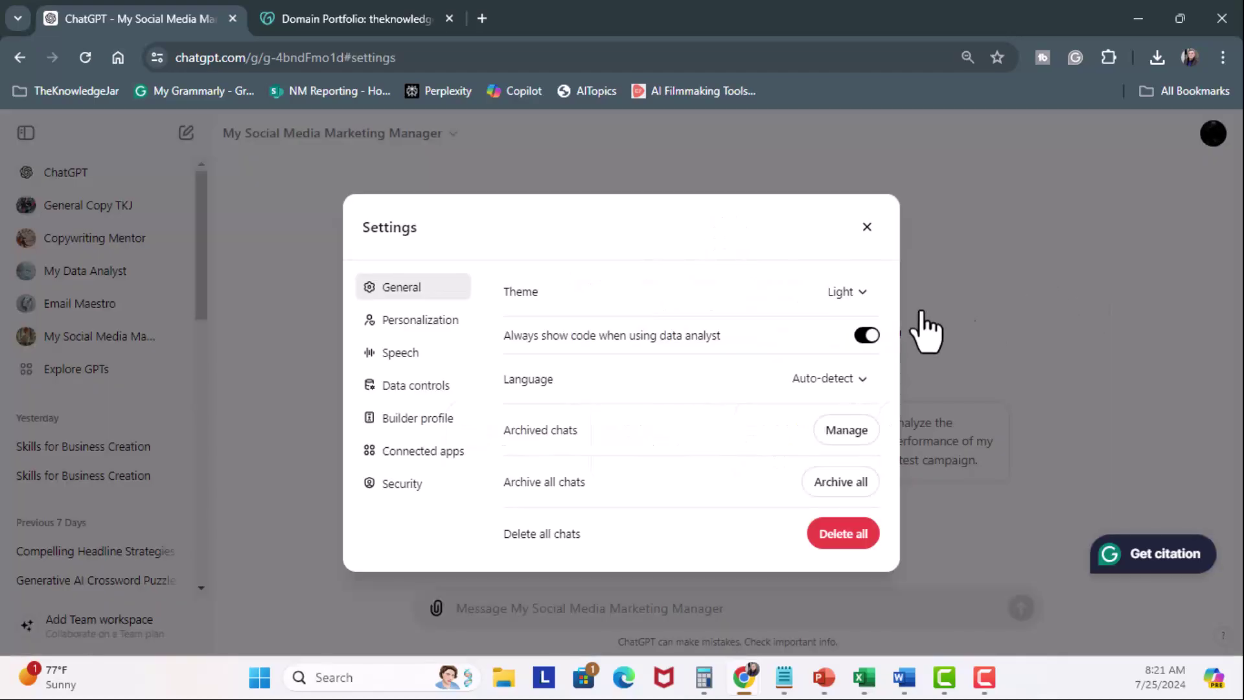
pyautogui.click(418, 418)
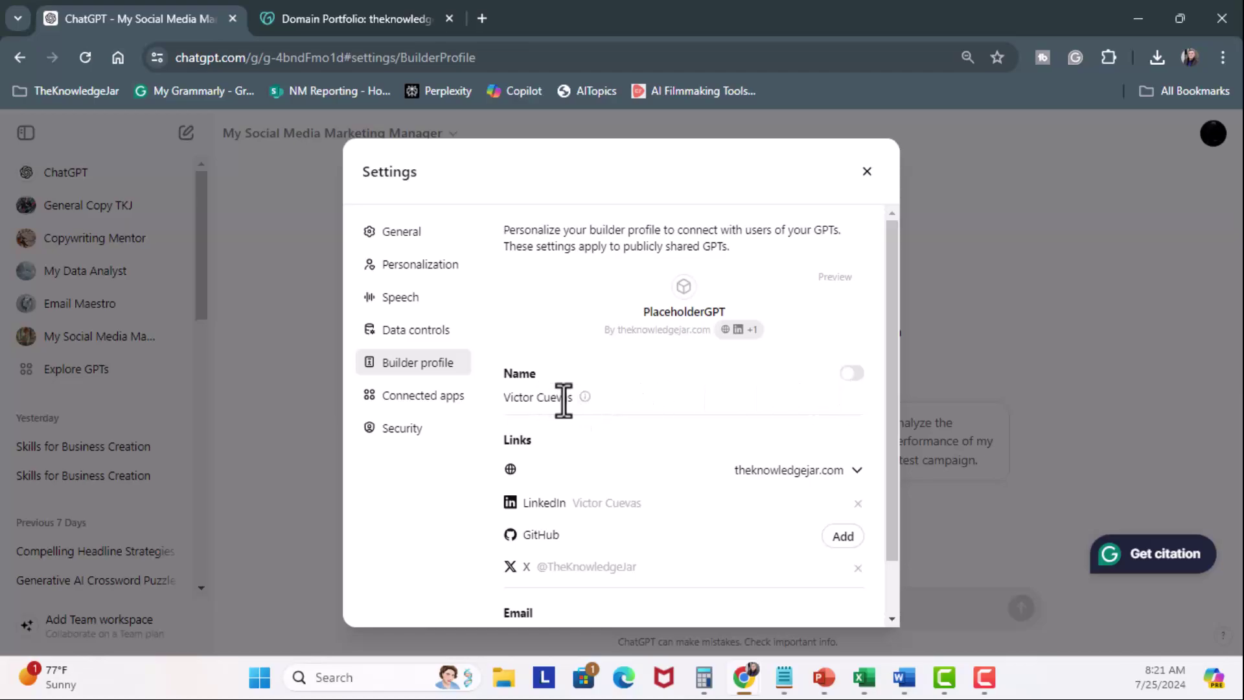
pyautogui.press('Escape')
pyautogui.click(733, 57)
pyautogui.press('Return')
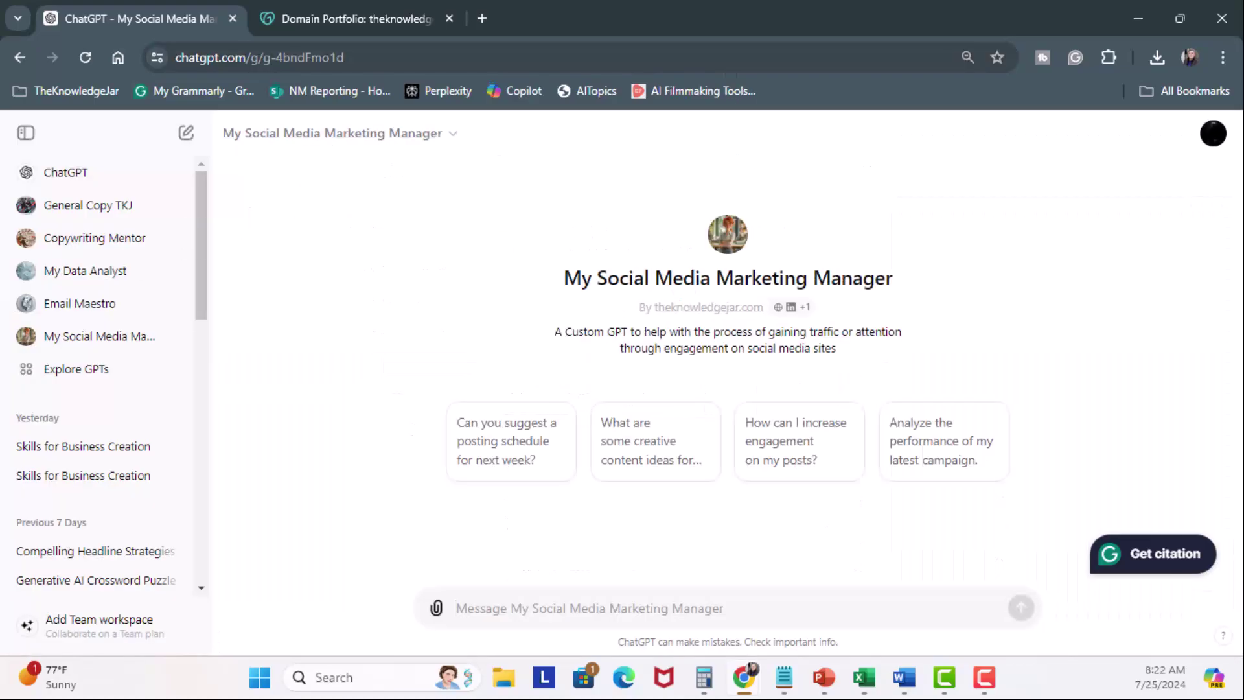